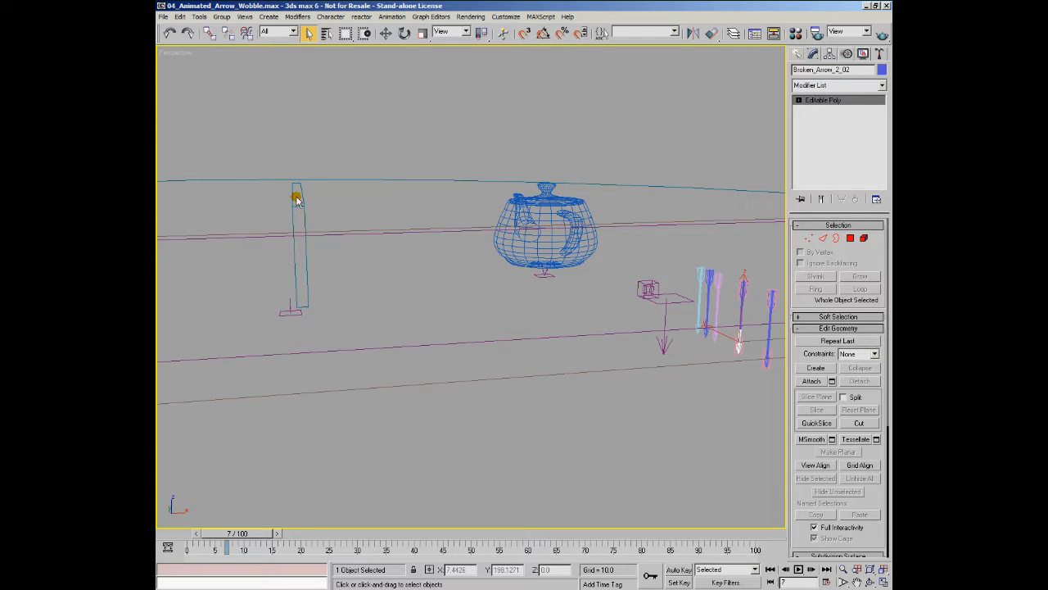
# Clear the scene selection, then fit the Particle View window beside the viewport and frame the Arrow System flow in it
pyautogui.keyDown('alt'); pyautogui.moveTo(342, 248); pyautogui.dragTo(451, 270, button='middle'); pyautogui.keyUp('alt')
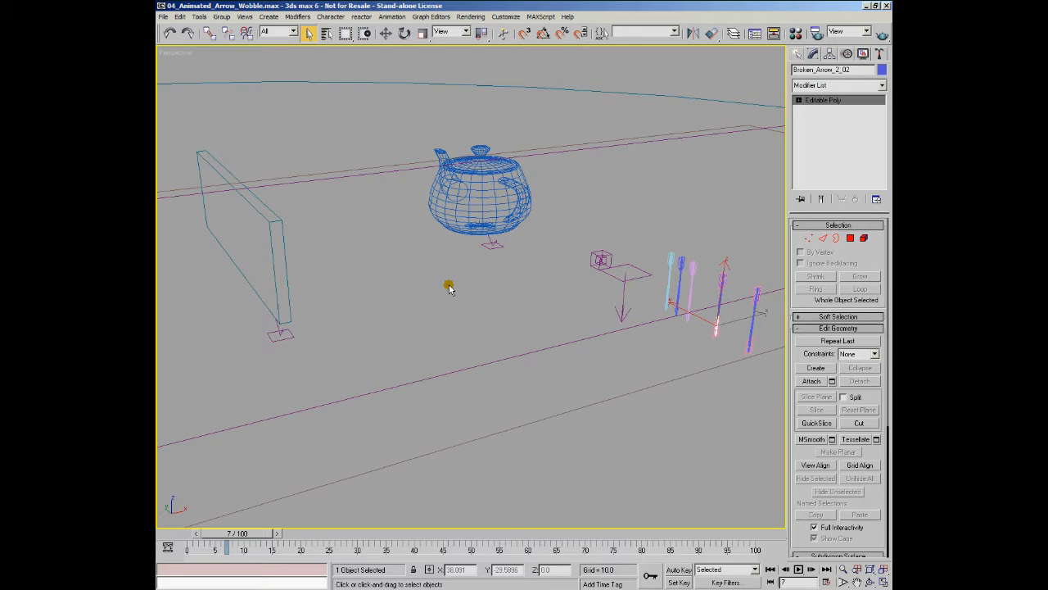
pyautogui.click(448, 287)
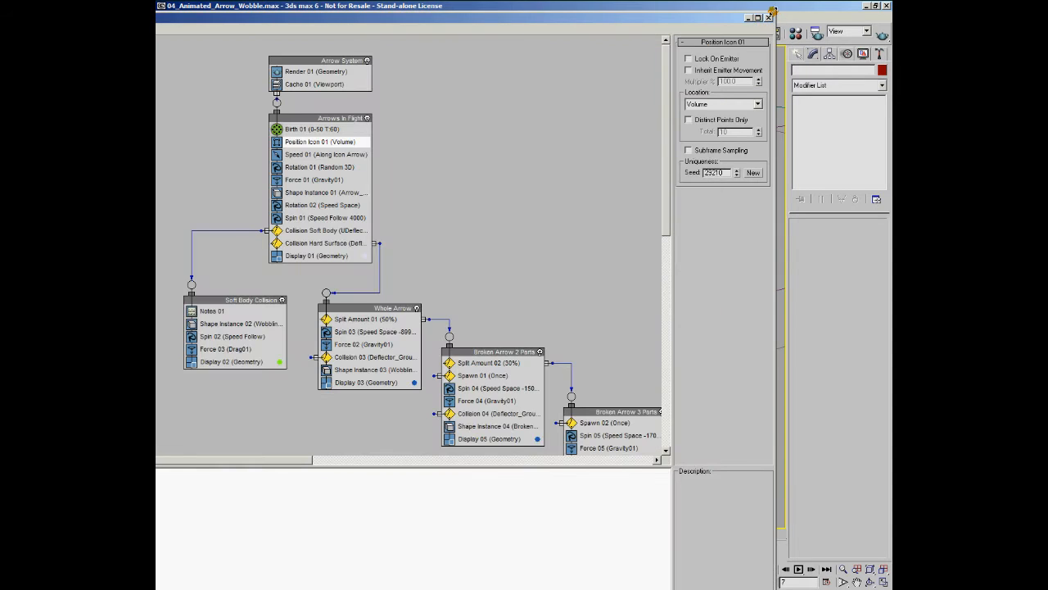
pyautogui.moveTo(773, 12); pyautogui.dragTo(448, 133)
pyautogui.moveTo(556, 34); pyautogui.dragTo(549, 20)
pyautogui.moveTo(647, 512); pyautogui.dragTo(638, 522)
pyautogui.click(210, 29)
pyautogui.click(222, 116)
pyautogui.click(215, 29)
pyautogui.click(231, 106)
pyautogui.moveTo(434, 188); pyautogui.dragTo(246, 209, button='middle')
pyautogui.moveTo(436, 215)
pyautogui.mouseDown(button='middle')
pyautogui.moveTo(404, 213)
pyautogui.moveTo(416, 215)
pyautogui.mouseUp(button='middle')
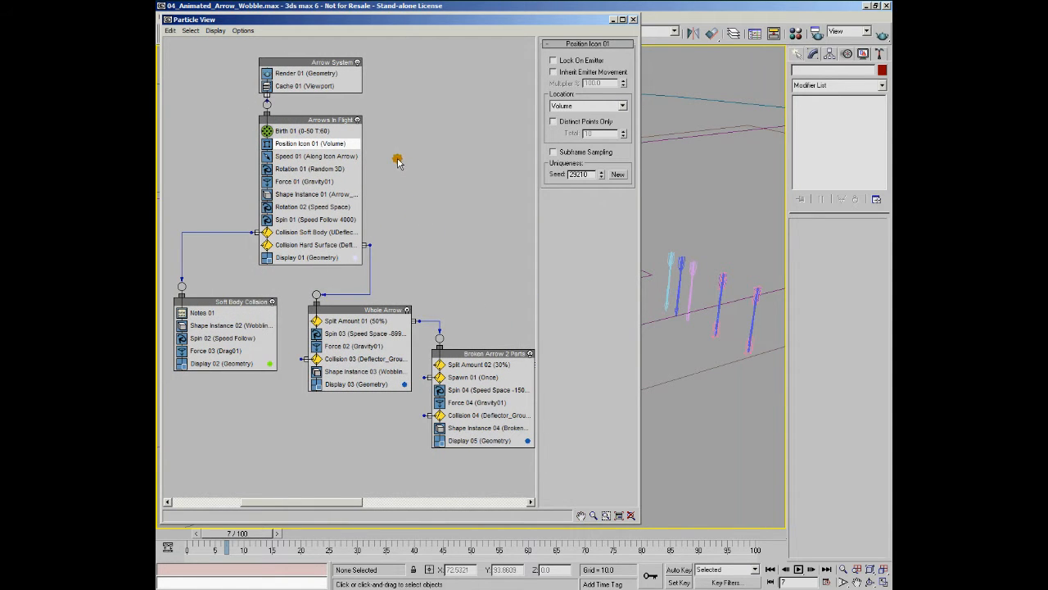
# Review the settings of the Arrow System source, its Render 01 and Cache 01 operators, and the Birth 01 and Position Icon 01 operators
pyautogui.click(311, 64)
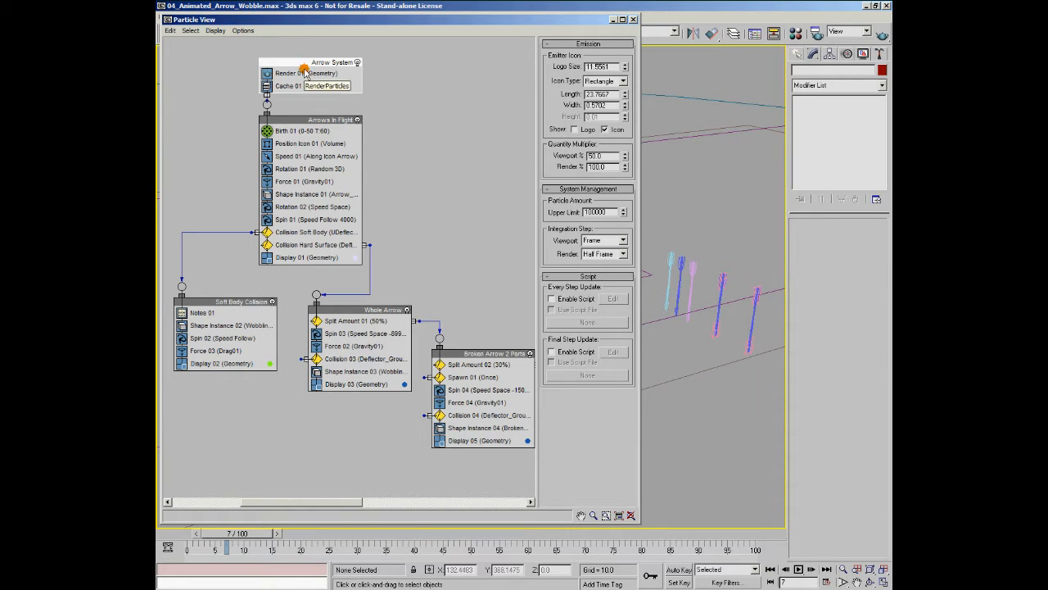
pyautogui.click(337, 73)
pyautogui.click(302, 88)
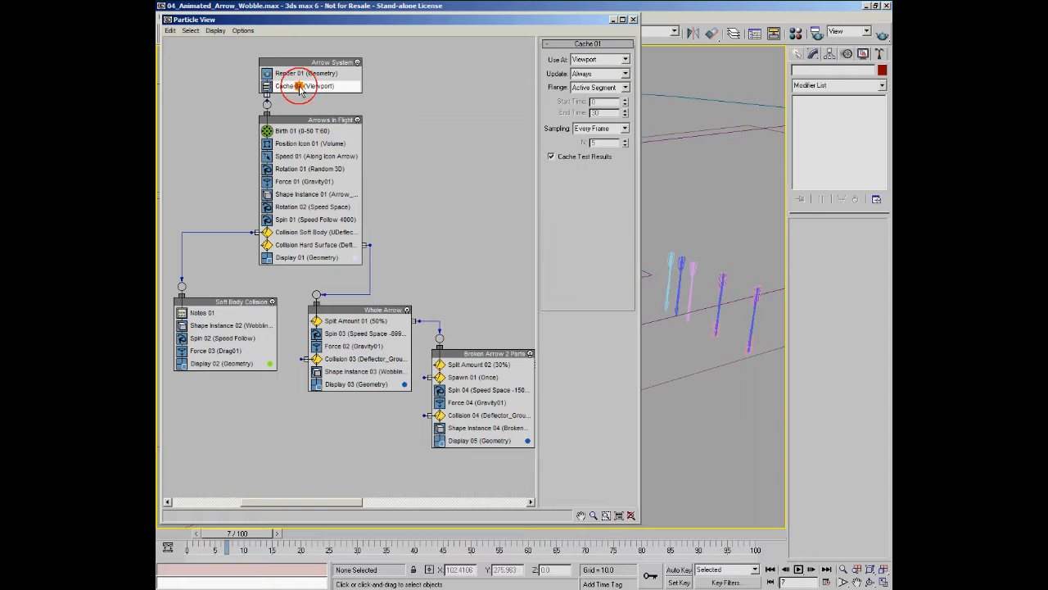
pyautogui.click(312, 130)
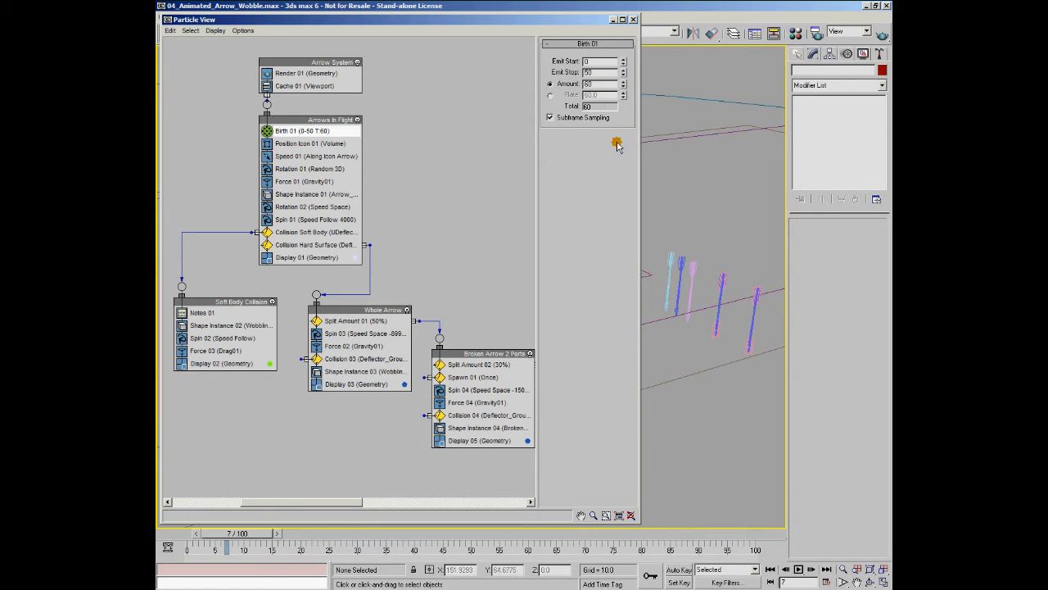
pyautogui.click(316, 143)
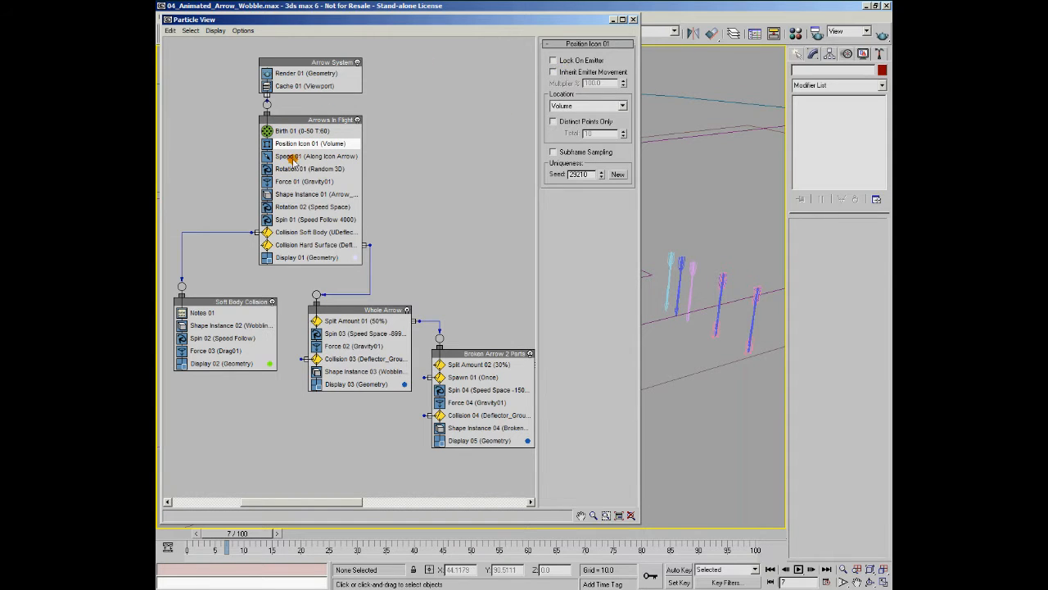
# Narrow the Particle View window to expose more of the Perspective viewport, keeping the Arrows In Flight event in view
pyautogui.keyDown('alt'); pyautogui.moveTo(731, 195); pyautogui.dragTo(609, 189, button='middle'); pyautogui.keyUp('alt')
pyautogui.keyDown('alt'); pyautogui.moveTo(707, 209); pyautogui.dragTo(561, 227, button='middle'); pyautogui.keyUp('alt')
pyautogui.moveTo(561, 227); pyautogui.dragTo(482, 231)
pyautogui.moveTo(346, 211); pyautogui.dragTo(309, 207, button='middle')
pyautogui.keyDown('alt'); pyautogui.moveTo(665, 177); pyautogui.dragTo(493, 202, button='middle'); pyautogui.keyUp('alt')
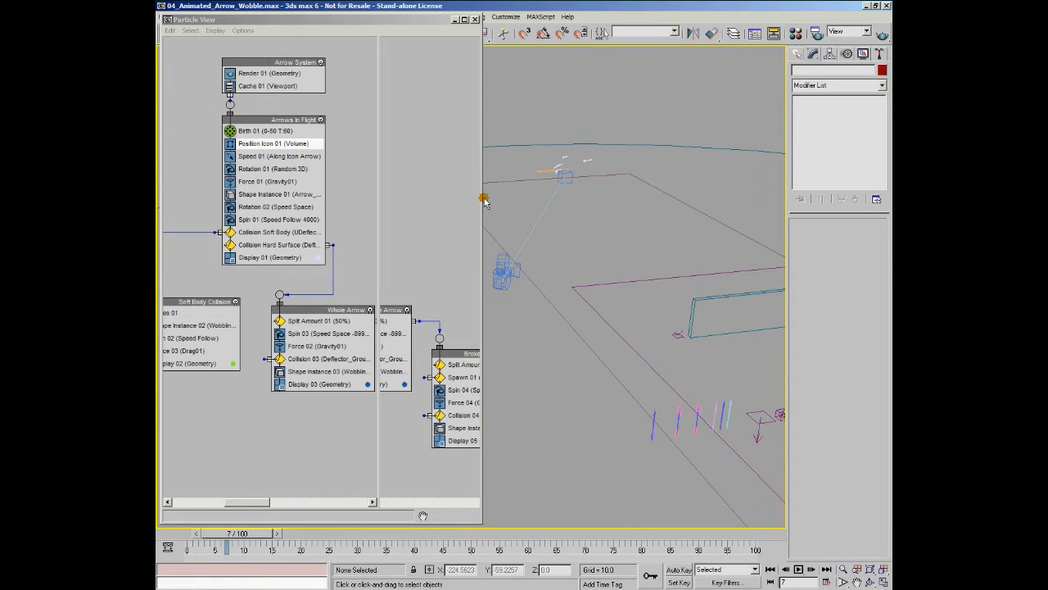
pyautogui.moveTo(482, 197); pyautogui.dragTo(497, 197)
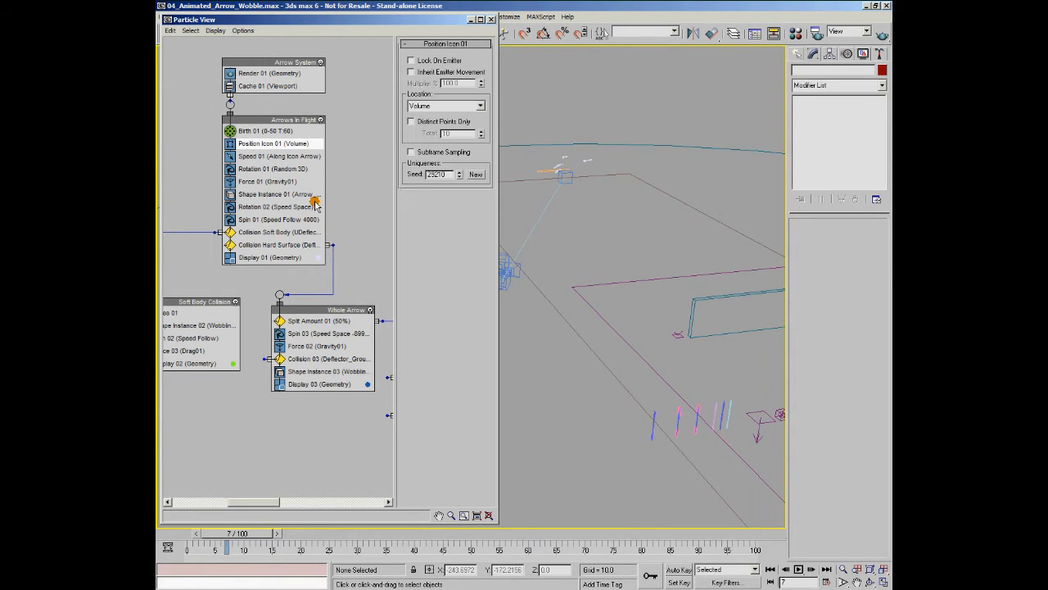
# Select the Arrow System emitter icon in the viewport and review the Speed 01 operator's speed, direction and divergence settings
pyautogui.moveTo(568, 155); pyautogui.dragTo(607, 195, button='middle')
pyautogui.click(565, 191)
pyautogui.scroll(3, 573, 200)
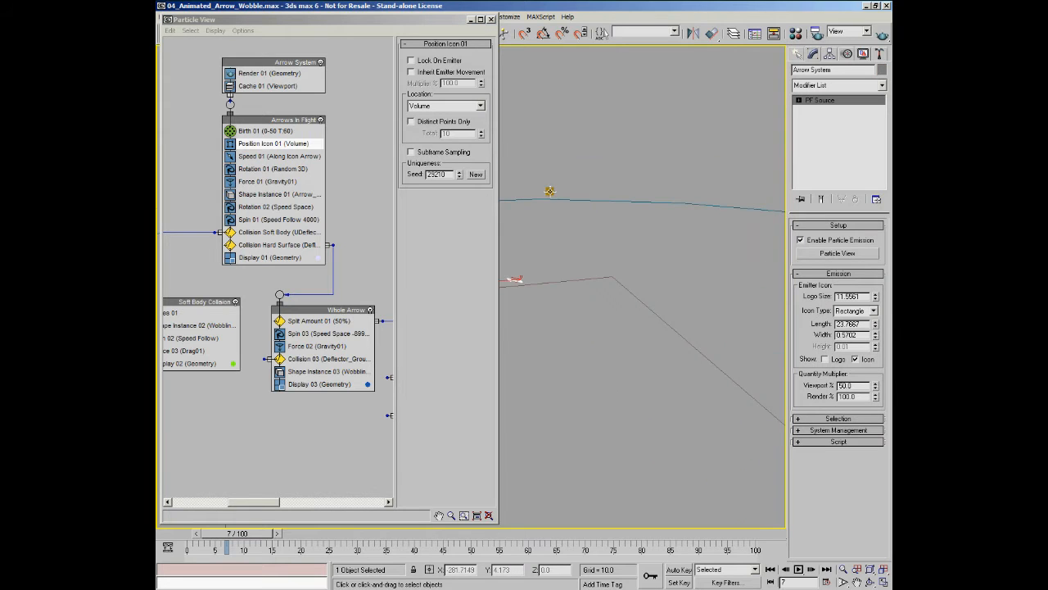
pyautogui.keyDown('alt'); pyautogui.moveTo(588, 212); pyautogui.dragTo(503, 229, button='middle'); pyautogui.keyUp('alt')
pyautogui.click(252, 157)
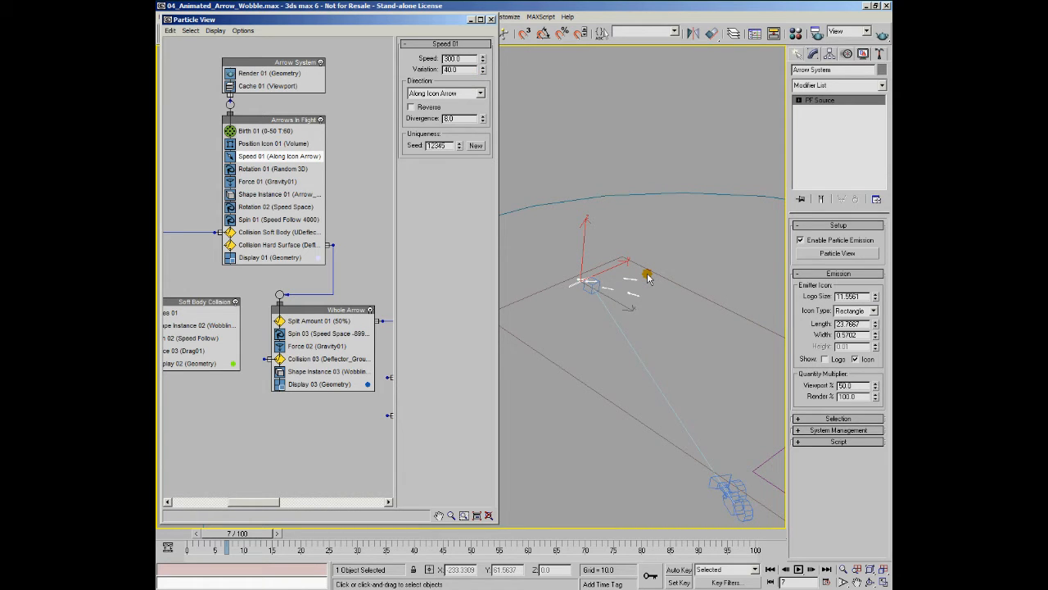
pyautogui.keyDown('alt'); pyautogui.moveTo(668, 357); pyautogui.dragTo(547, 219, button='middle'); pyautogui.keyUp('alt')
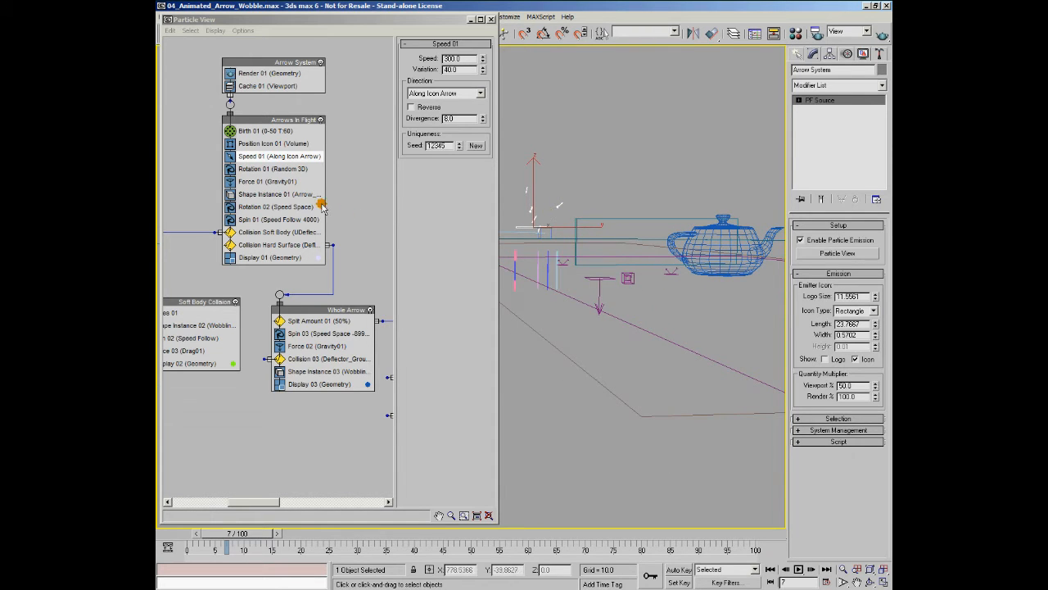
# Review the Rotation 01 and Force 01 operators, then advance the animation to frame 16 to watch the arrows fly
pyautogui.click(280, 169)
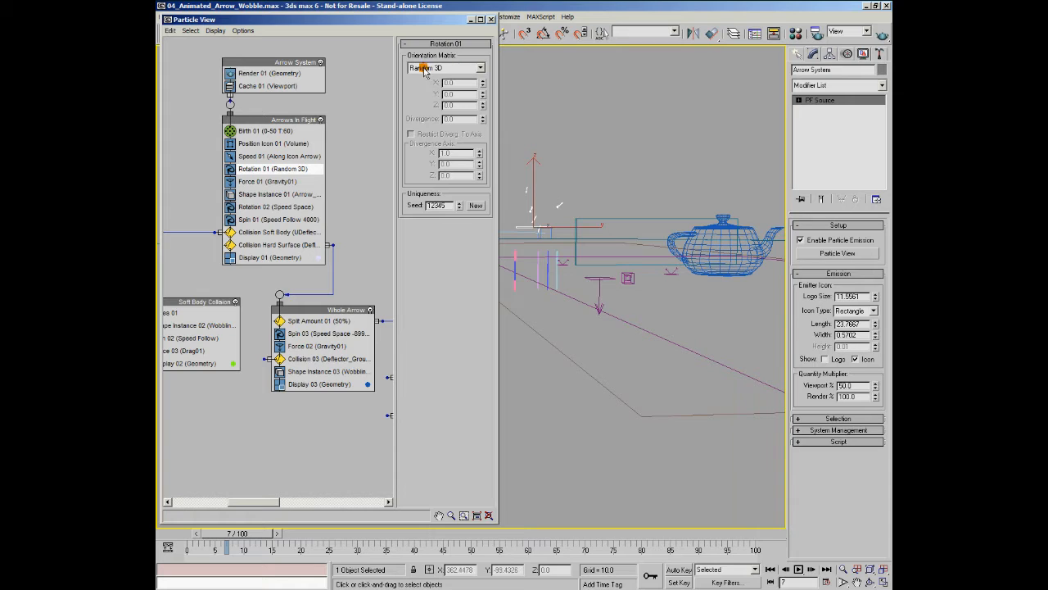
pyautogui.click(254, 183)
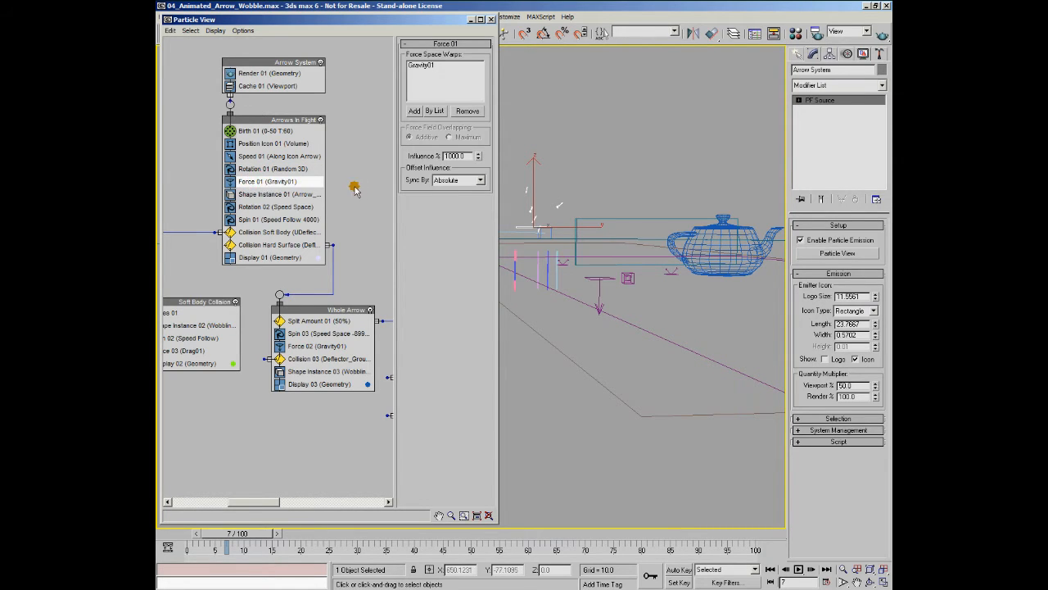
pyautogui.moveTo(207, 536); pyautogui.dragTo(264, 585)
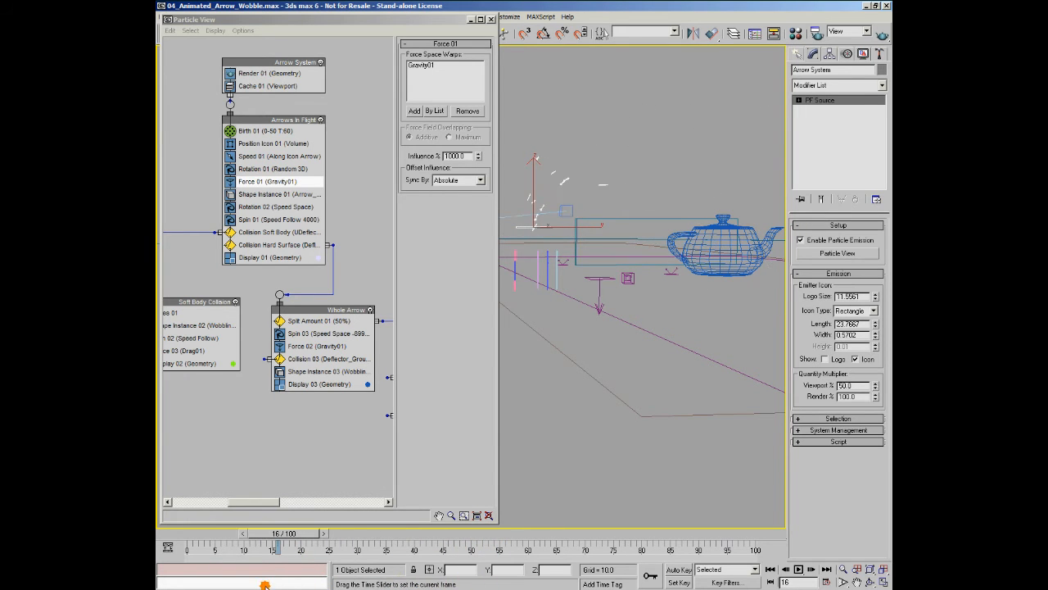
# Inspect Shape Instance 01, Rotation 02 and Spin 01 in Arrows In Flight, comparing them with the arrows' orientation in the viewport
pyautogui.click(266, 195)
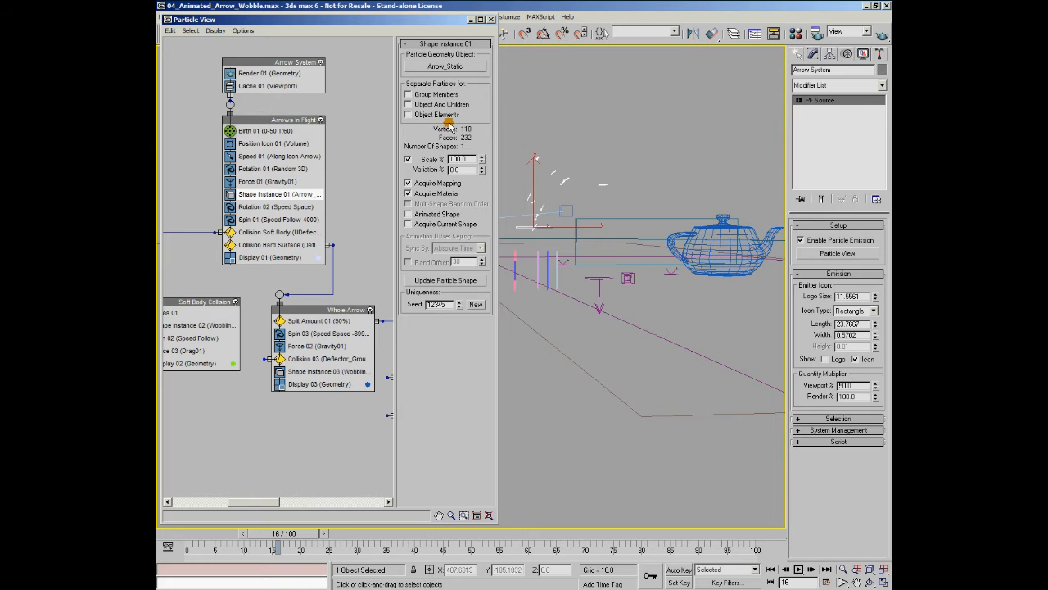
pyautogui.moveTo(596, 208); pyautogui.dragTo(663, 232, button='middle')
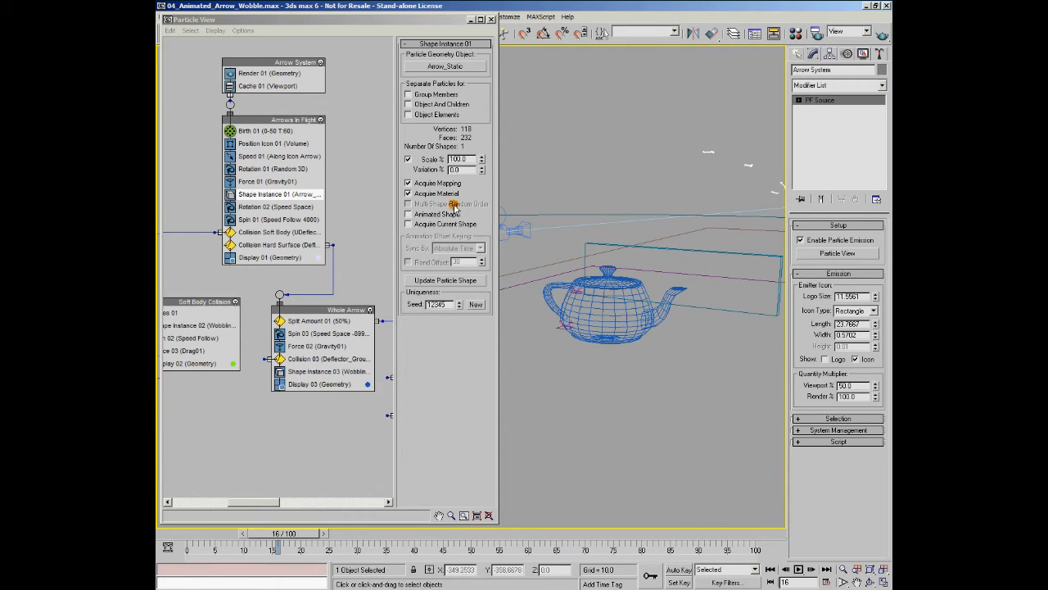
pyautogui.click(323, 207)
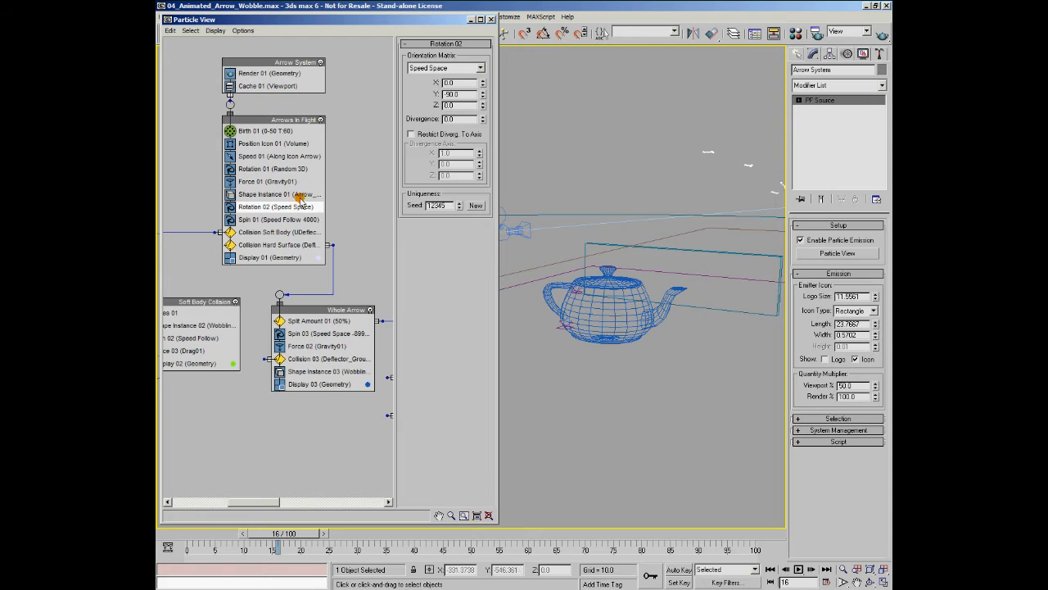
pyautogui.click(254, 220)
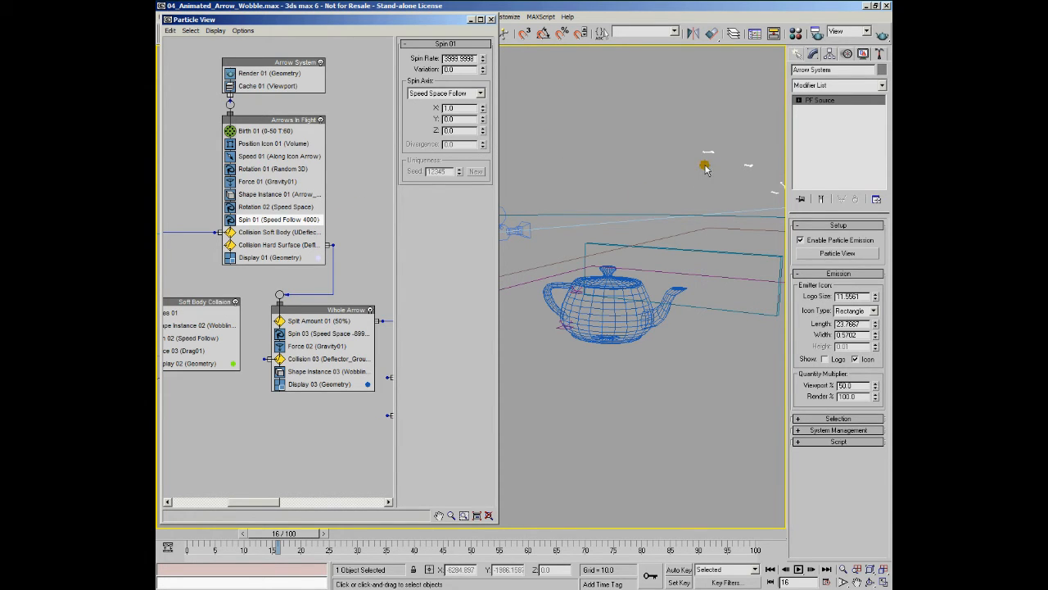
pyautogui.keyDown('alt'); pyautogui.moveTo(724, 181); pyautogui.dragTo(668, 286, button='middle'); pyautogui.keyUp('alt')
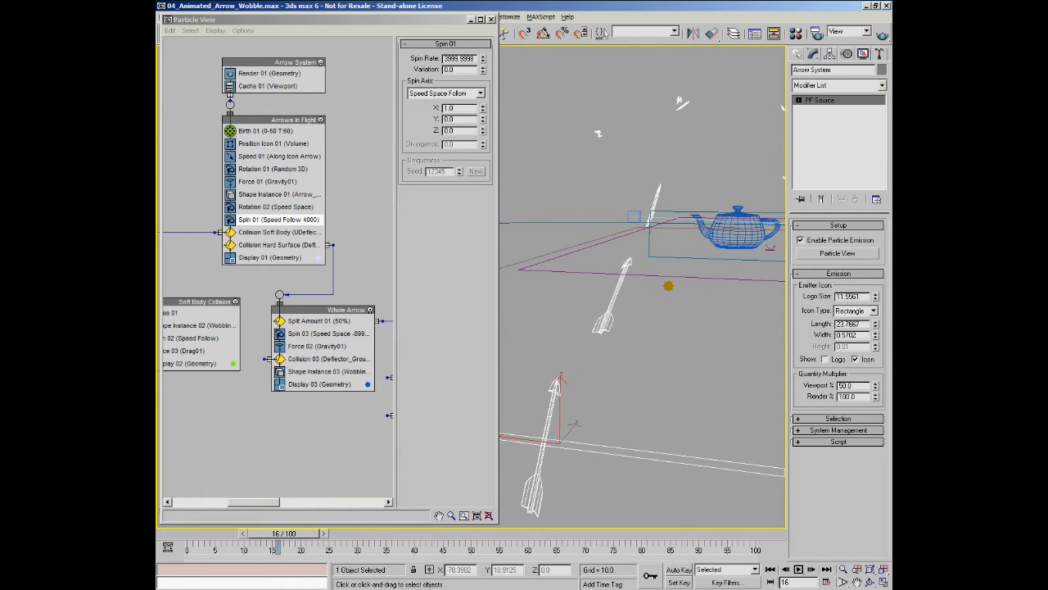
pyautogui.keyDown('alt'); pyautogui.moveTo(661, 324); pyautogui.dragTo(661, 301, button='middle'); pyautogui.keyUp('alt')
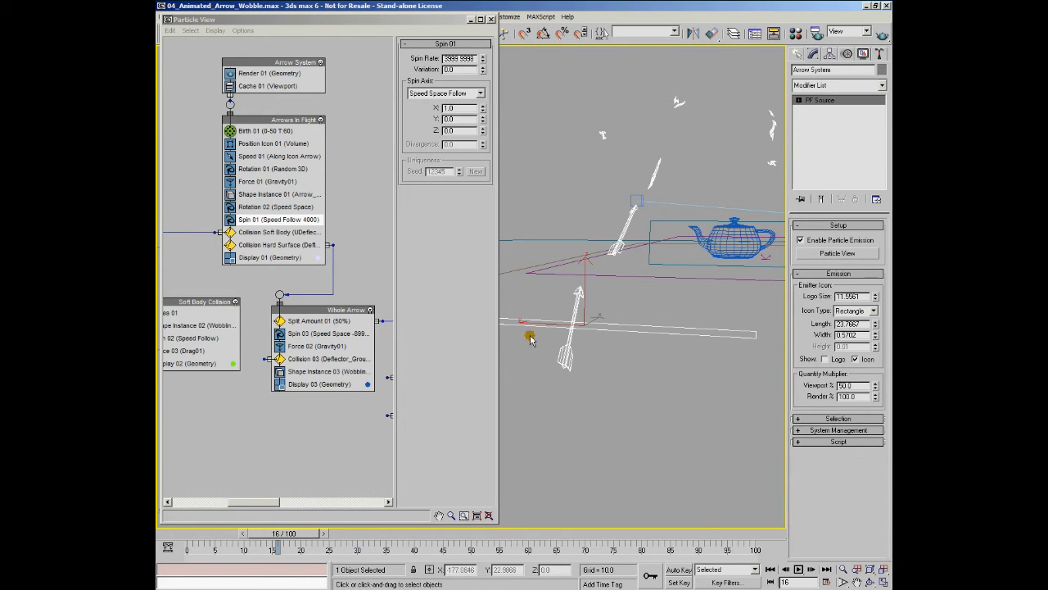
# Compare the deflectors and collision speed settings of the Collision Soft Body and Collision Hard Surface tests
pyautogui.click(266, 233)
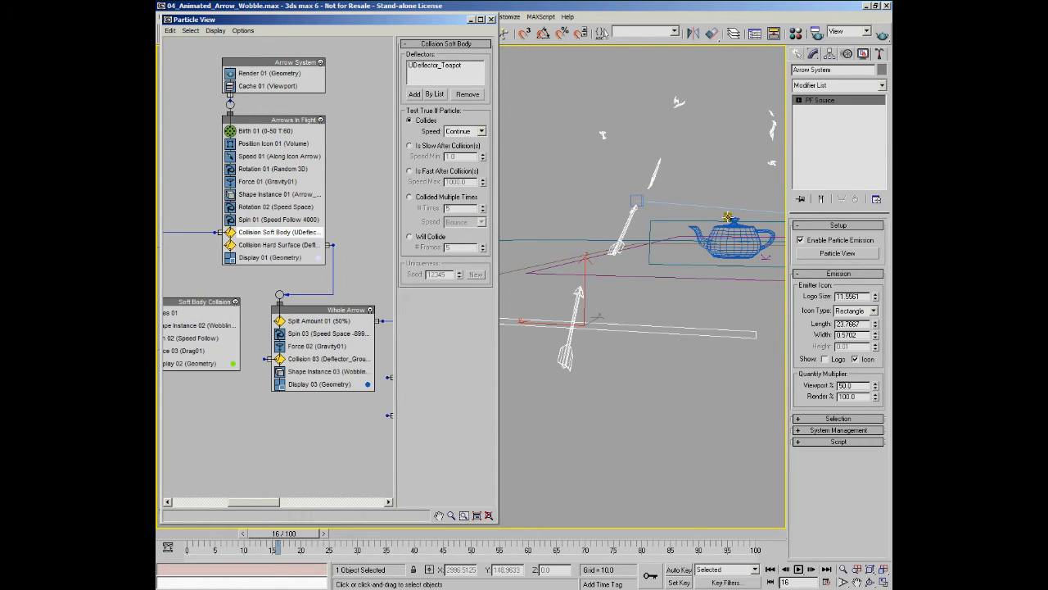
pyautogui.click(276, 245)
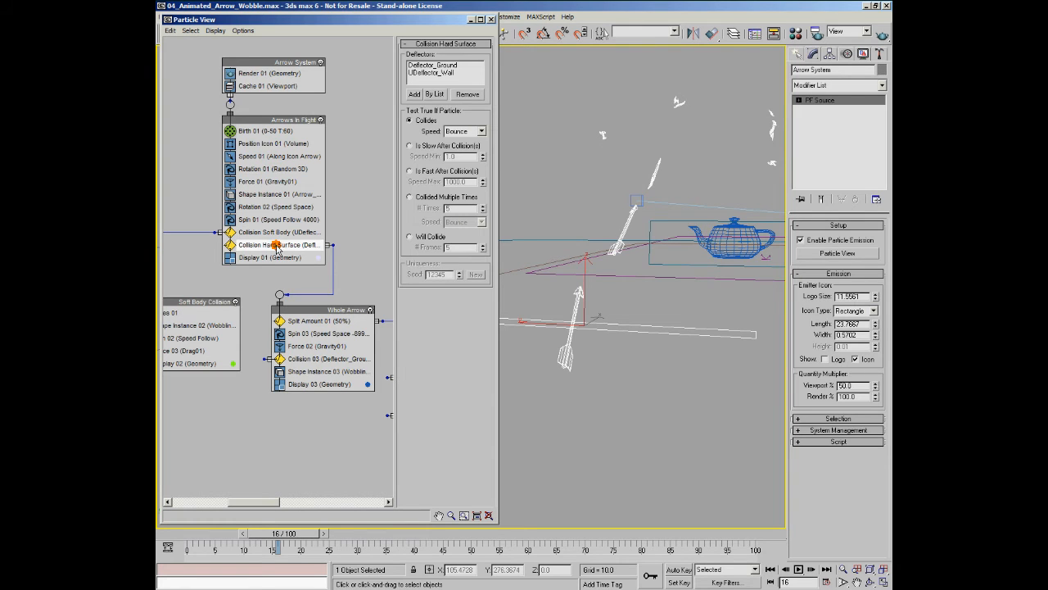
pyautogui.click(275, 233)
pyautogui.click(276, 245)
pyautogui.click(275, 232)
pyautogui.click(275, 245)
pyautogui.click(280, 233)
pyautogui.click(276, 245)
pyautogui.click(276, 233)
pyautogui.moveTo(259, 276); pyautogui.dragTo(288, 272, button='middle')
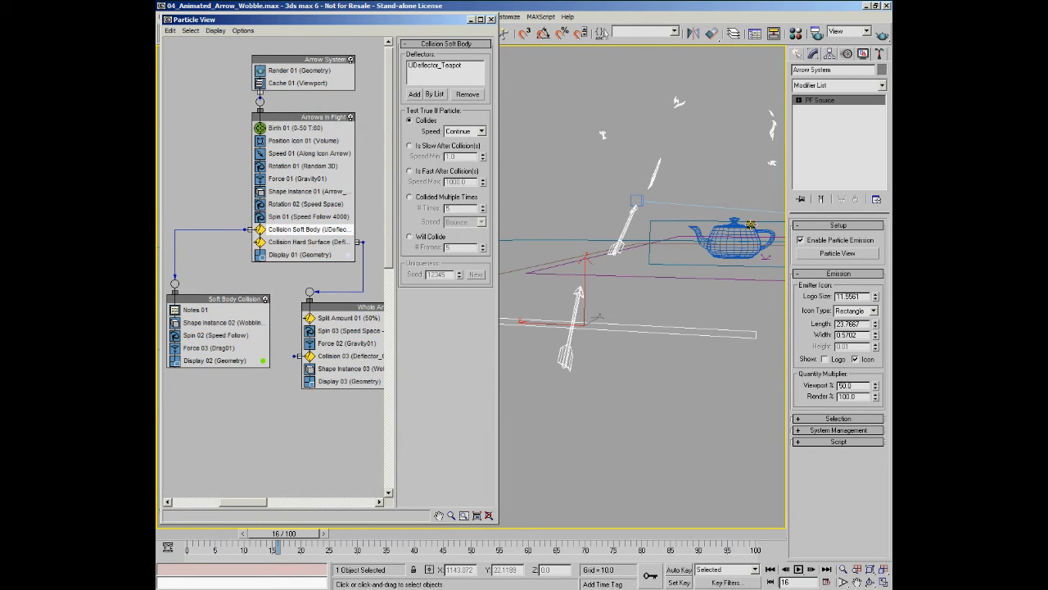
# Review Shape Instance 02 in the Soft Body Collision event and select its source group Wobbling_Arrows in the viewport
pyautogui.click(203, 319)
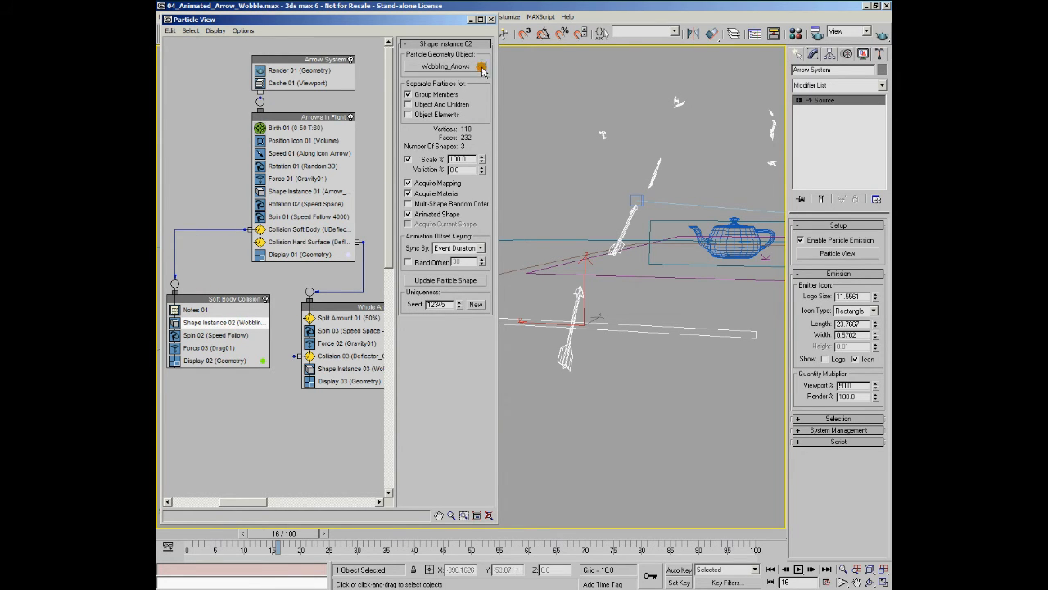
pyautogui.scroll(5, 740, 191)
pyautogui.scroll(-6, 740, 190)
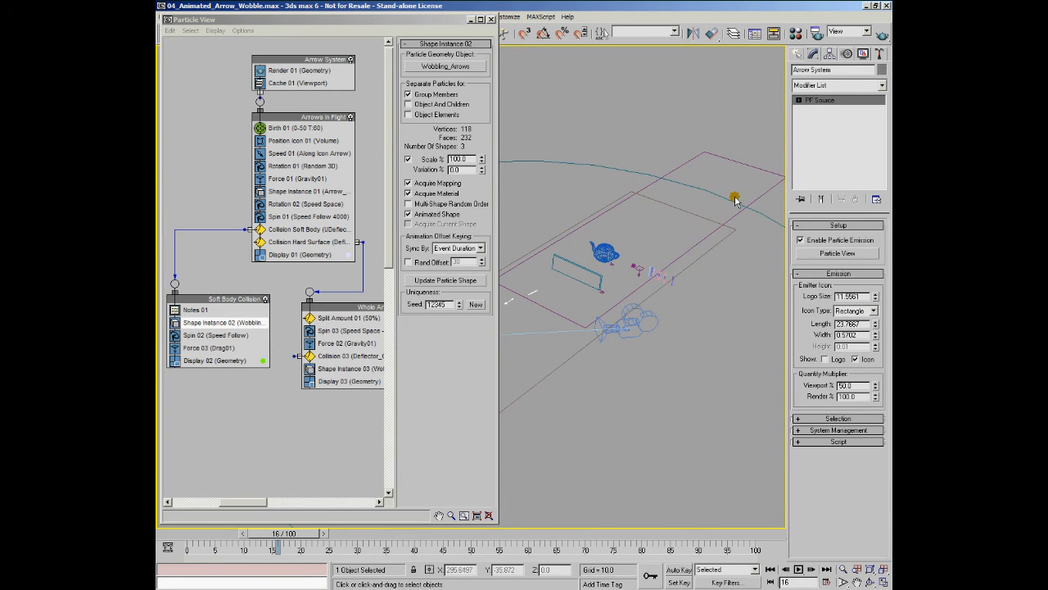
pyautogui.scroll(2, 620, 255)
pyautogui.click(600, 278)
pyautogui.press('z')
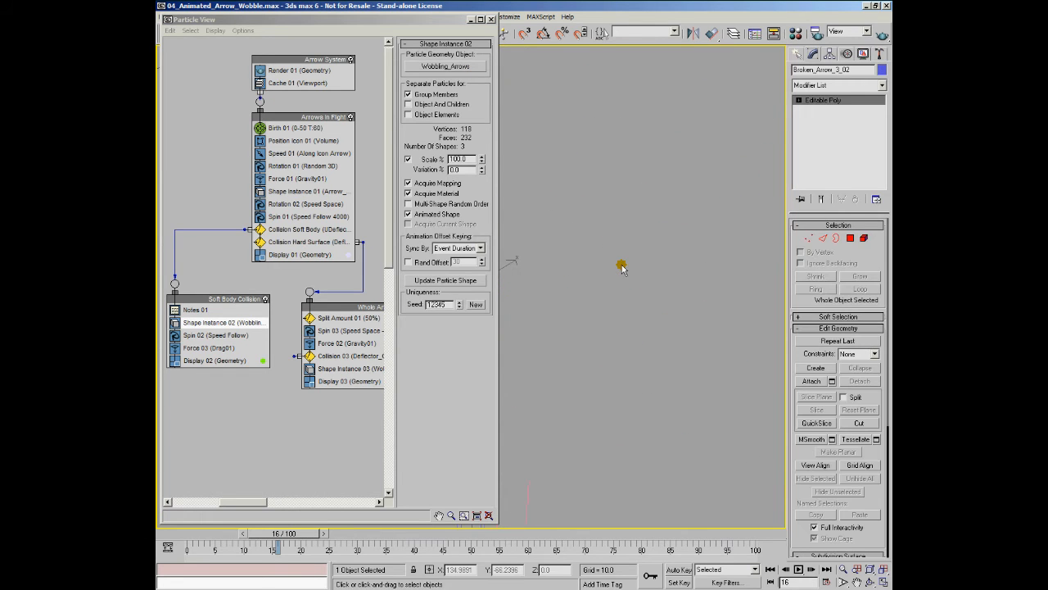
pyautogui.moveTo(524, 289); pyautogui.dragTo(570, 283, button='middle')
pyautogui.scroll(-3, 608, 269)
pyautogui.scroll(-3, 606, 269)
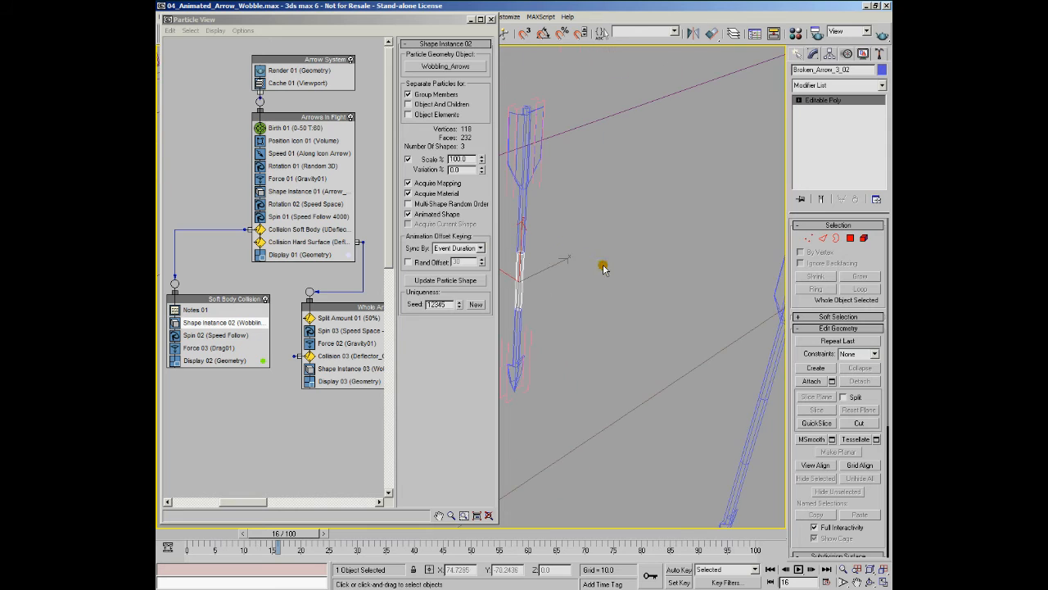
pyautogui.scroll(-5, 561, 236)
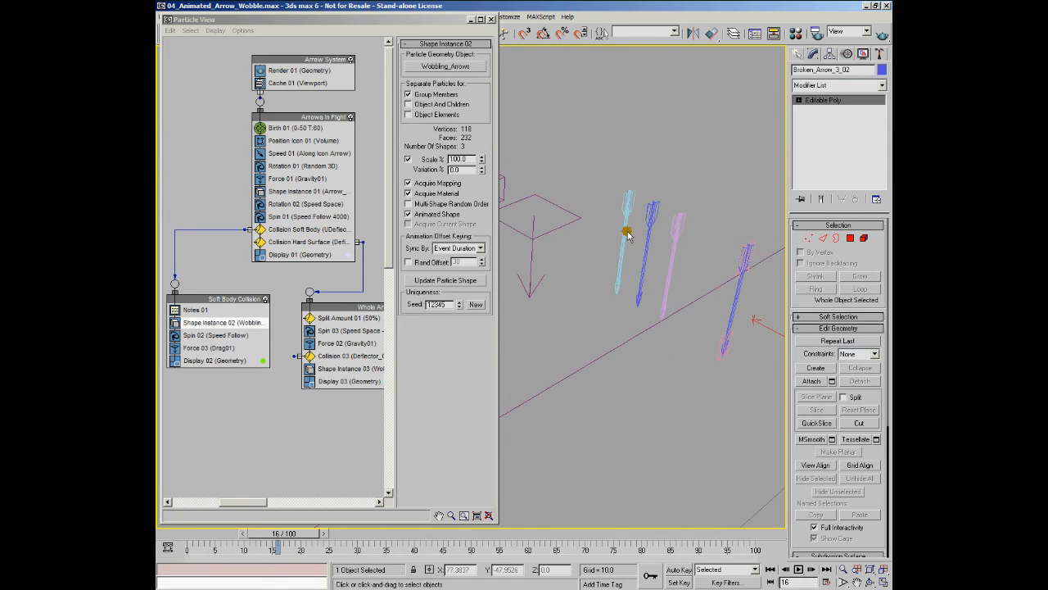
pyautogui.click(627, 231)
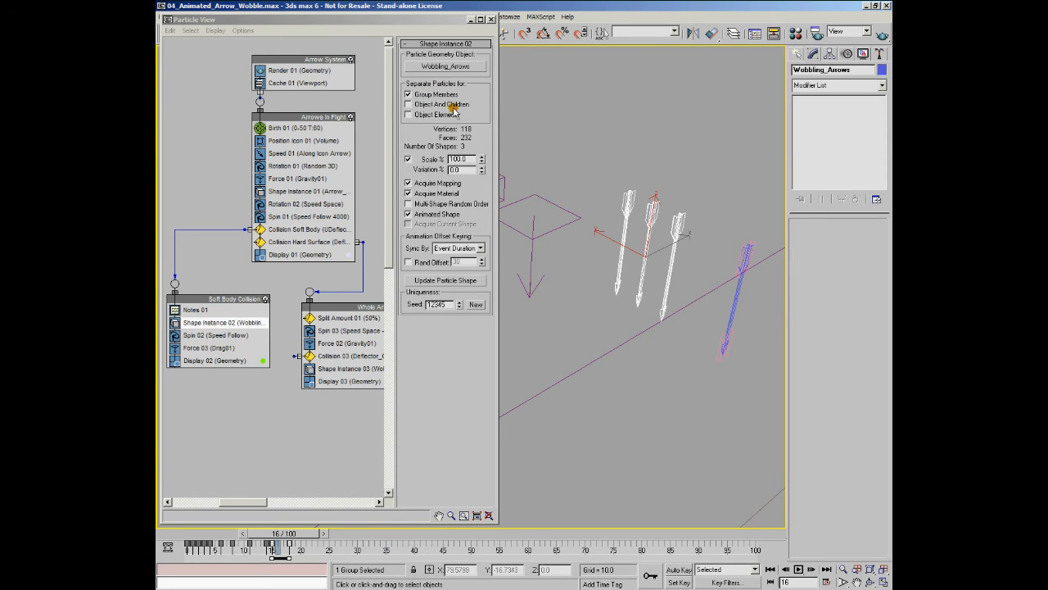
pyautogui.keyDown('alt'); pyautogui.moveTo(630, 258); pyautogui.dragTo(635, 232, button='middle'); pyautogui.keyUp('alt')
pyautogui.scroll(-3, 609, 236)
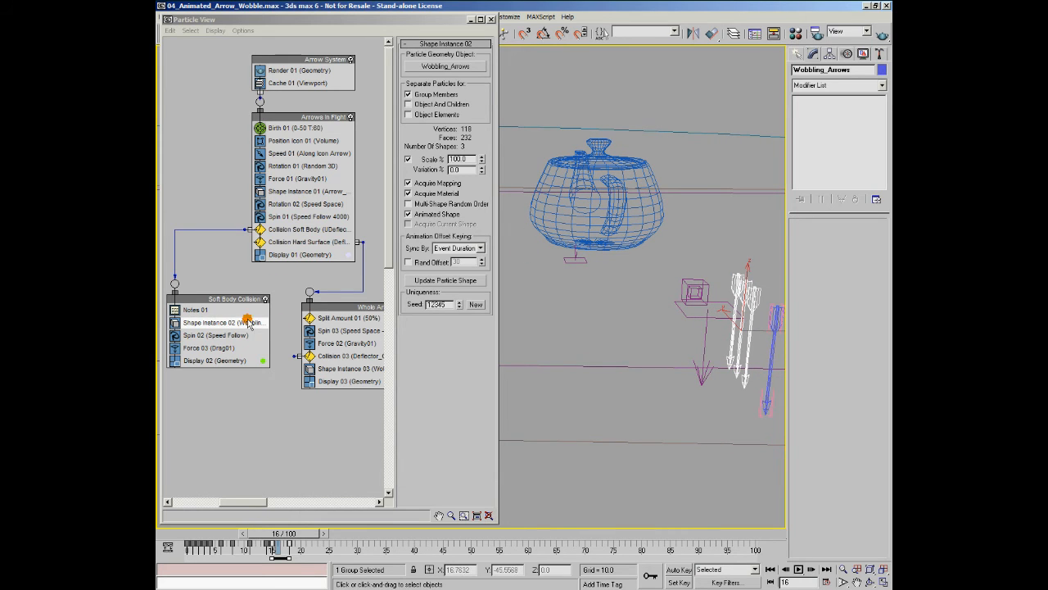
# Review the Spin 02 and Force 03 operators that stop the arrows in the Soft Body Collision event
pyautogui.click(207, 337)
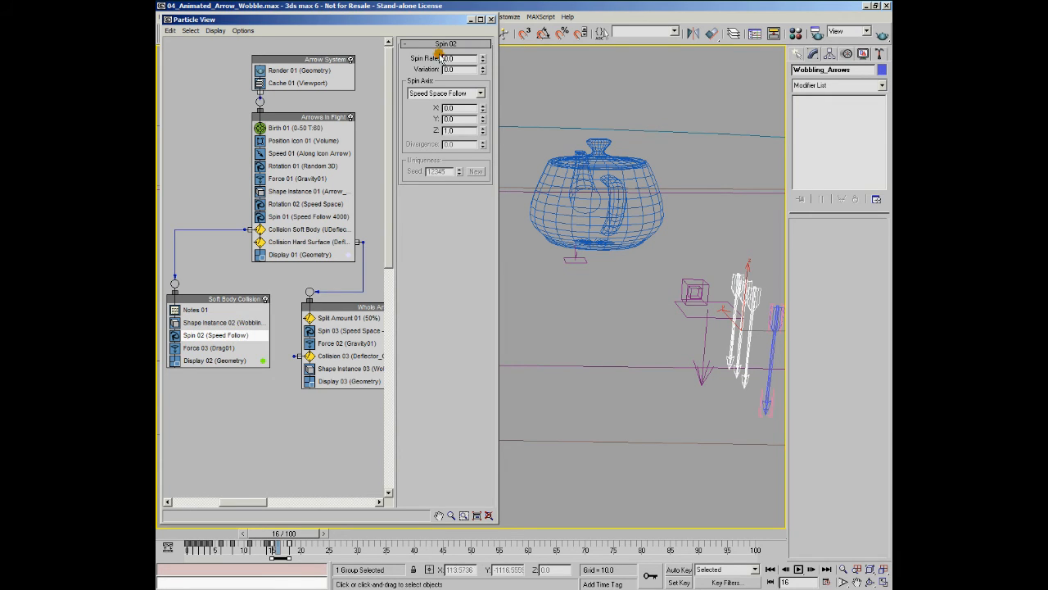
pyautogui.click(201, 347)
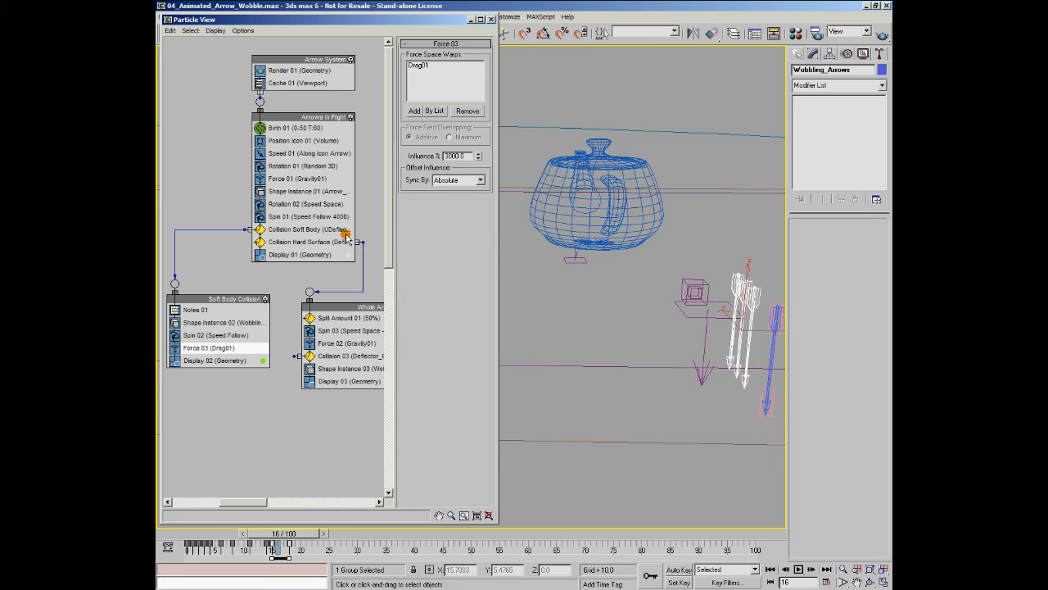
pyautogui.click(203, 335)
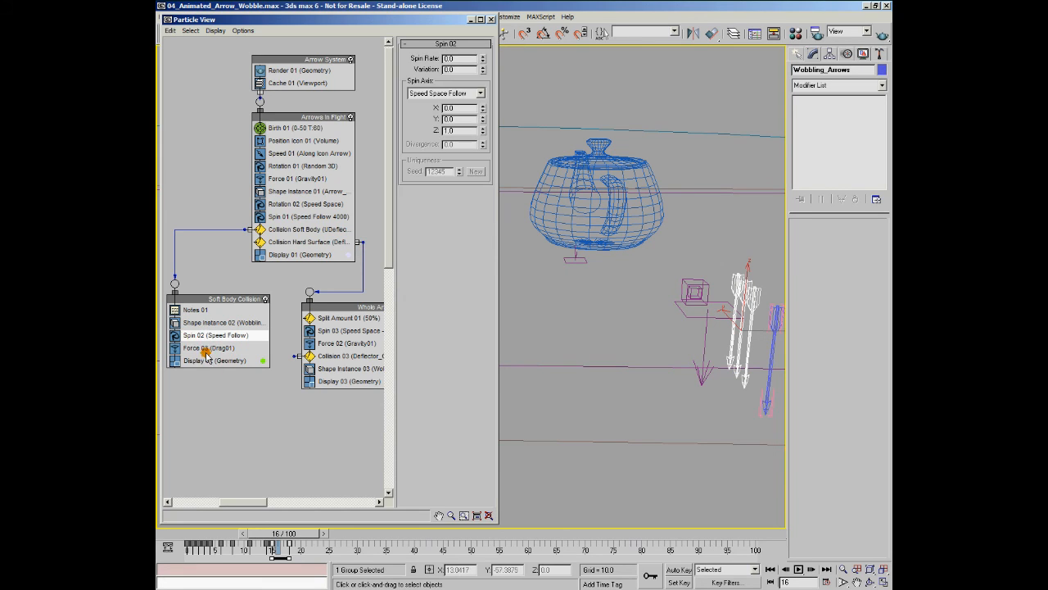
pyautogui.click(207, 349)
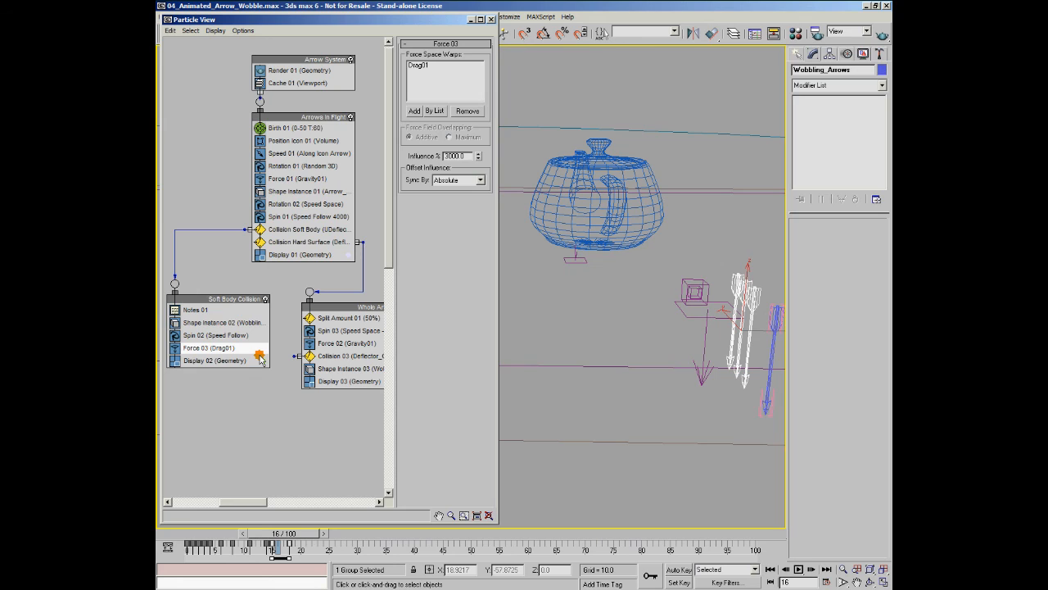
# Select the teapot and scrub the animation to frame 47 to examine close up how arrows stick in its surface
pyautogui.moveTo(174, 533); pyautogui.dragTo(395, 551)
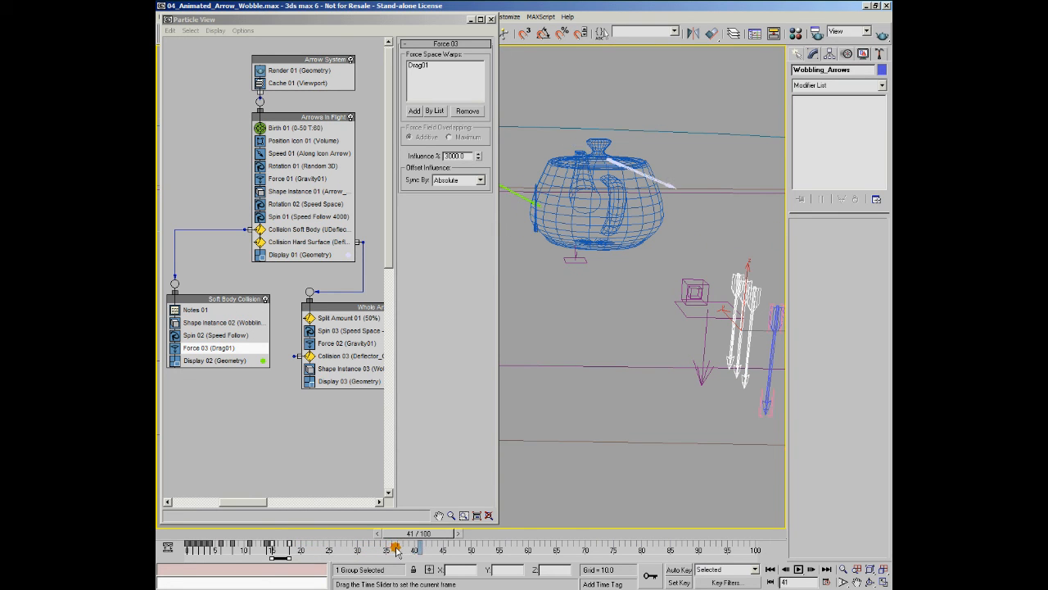
pyautogui.moveTo(575, 266); pyautogui.dragTo(665, 298, button='middle')
pyautogui.keyDown('alt'); pyautogui.moveTo(611, 272); pyautogui.dragTo(601, 352, button='middle'); pyautogui.keyUp('alt')
pyautogui.click(658, 232)
pyautogui.scroll(5, 601, 352)
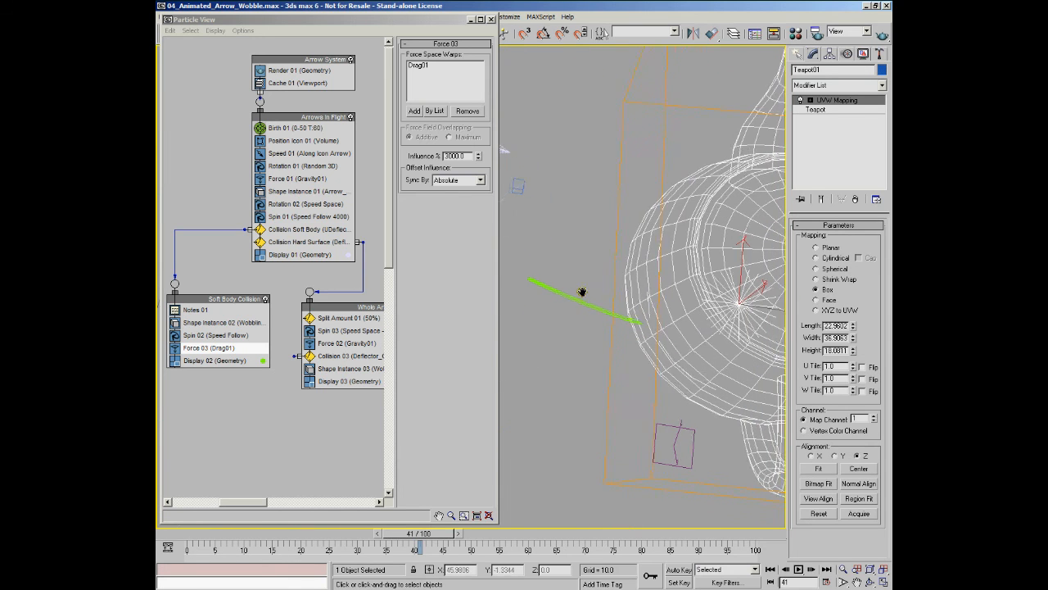
pyautogui.moveTo(408, 533); pyautogui.dragTo(444, 536)
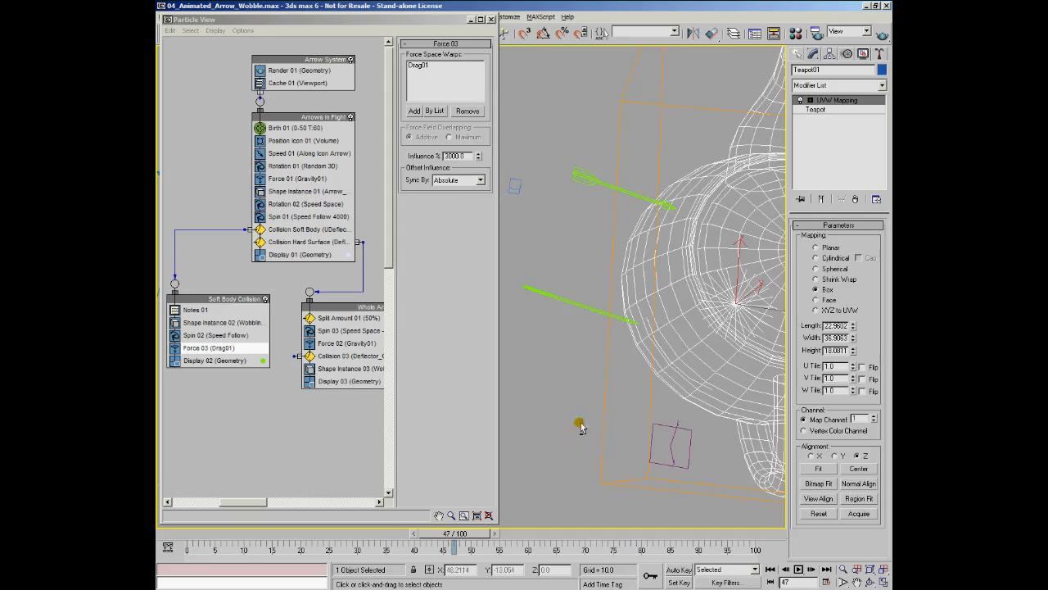